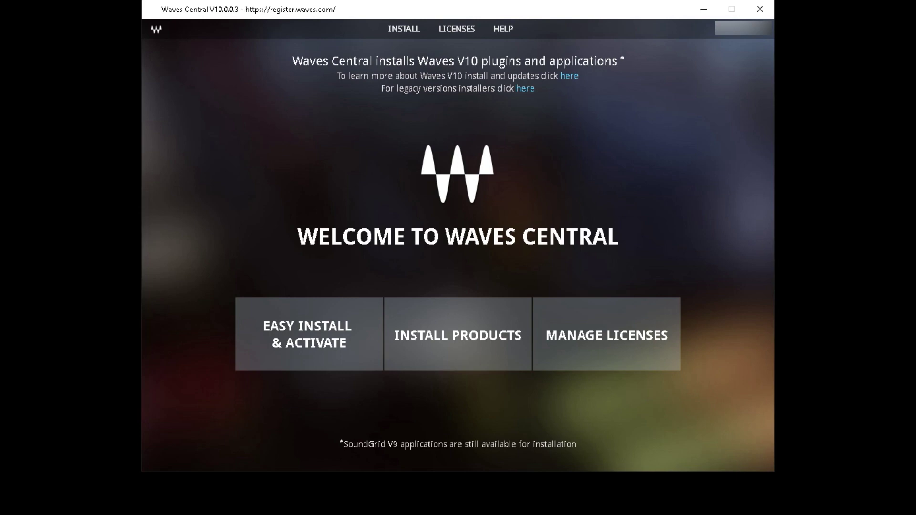
- Go to Install > Prepare Offline Installer in Waves Central
left_click(412, 32)
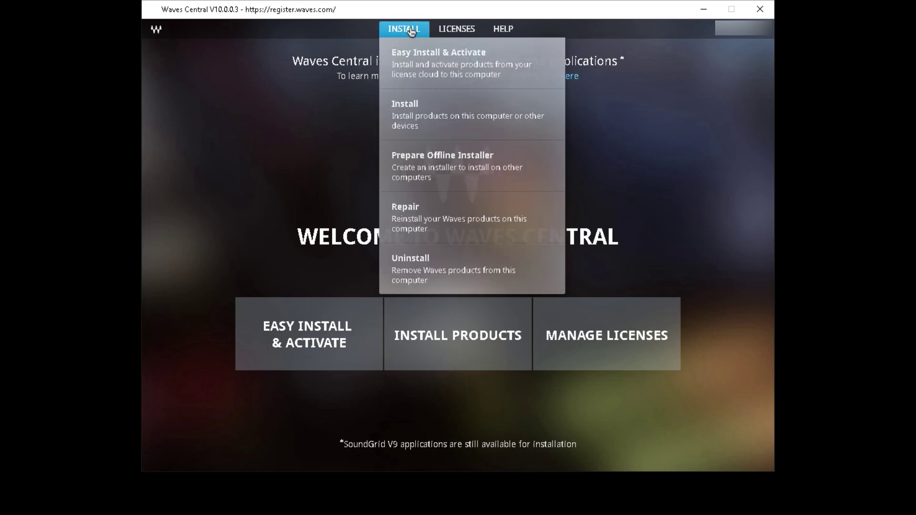
left_click(516, 171)
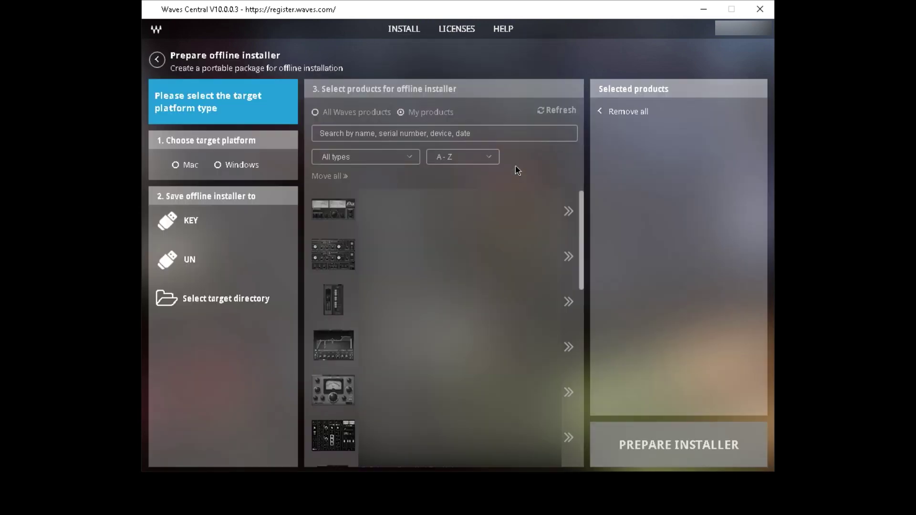
- Target Windows and set D:\Waves Backup as the installer's save folder
left_click(225, 161)
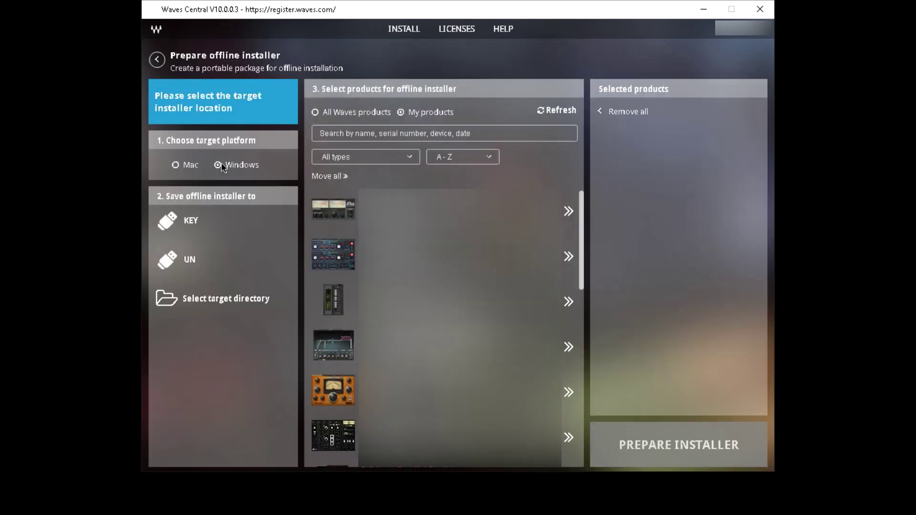
left_click(164, 299)
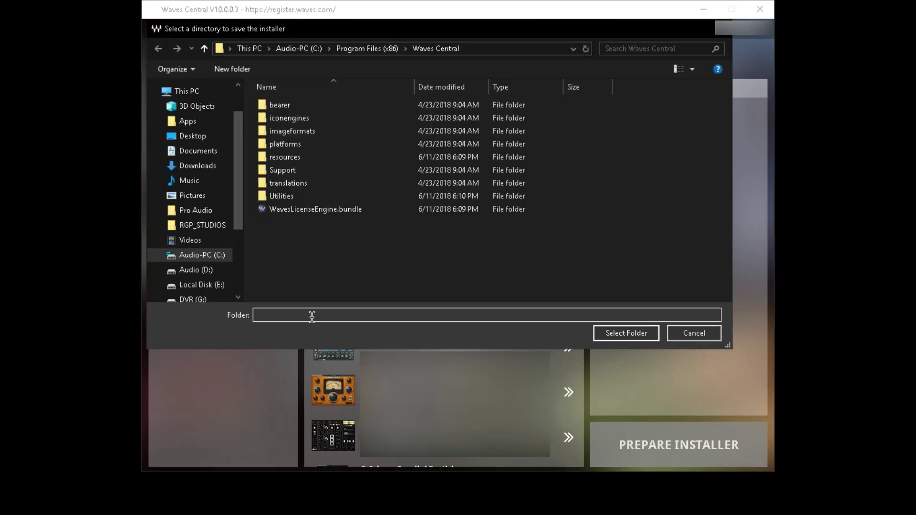
type("D:\\Waves Backup")
left_click(626, 332)
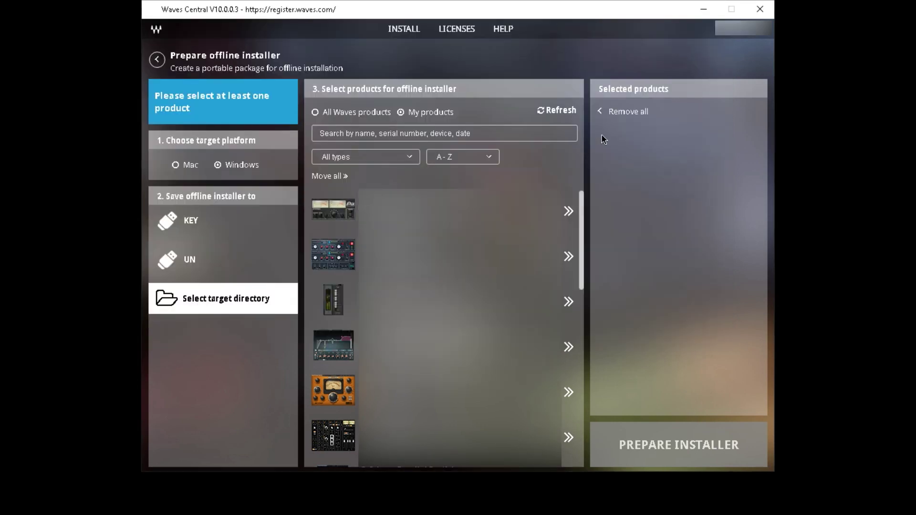
- Add all owned products and build the offline installer, acknowledging the completion message
left_click(339, 178)
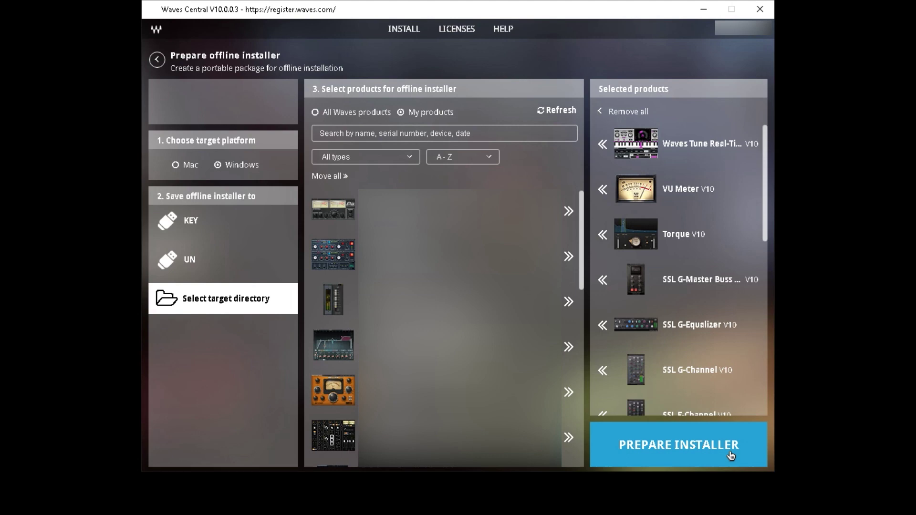
left_click(730, 454)
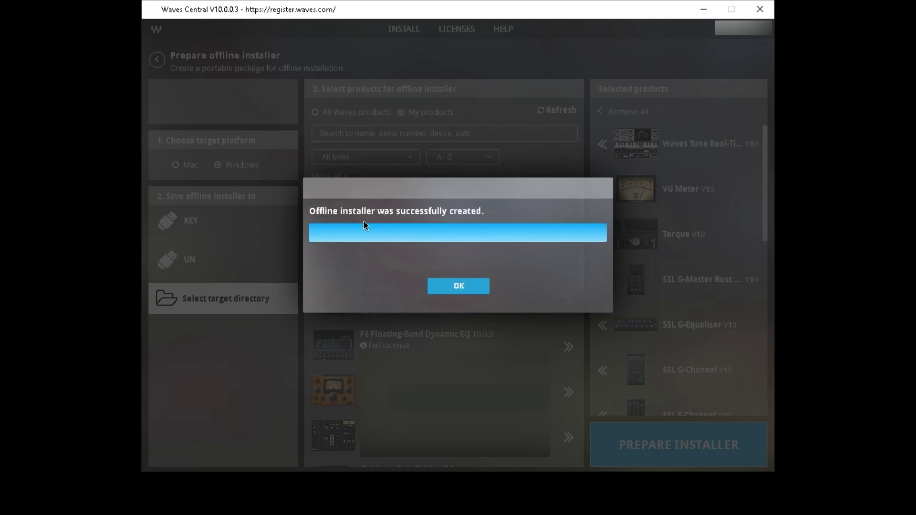
key("Return")
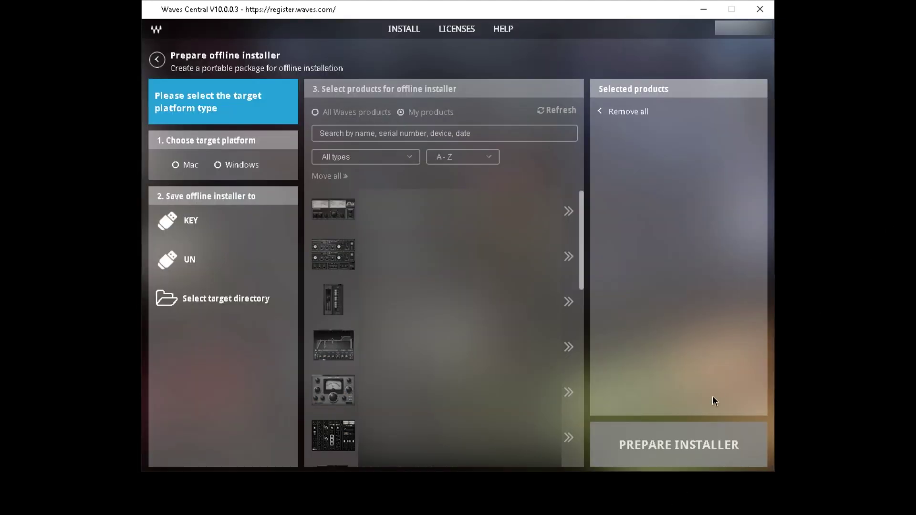
- Bring up the Waves Backup folder window, then return to the welcome page and open Manage Licenses
left_click(485, 494)
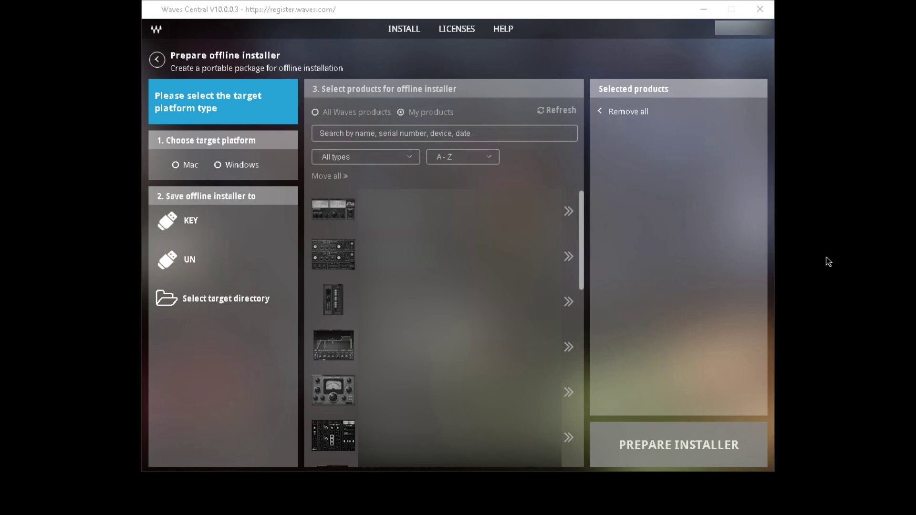
left_click(156, 62)
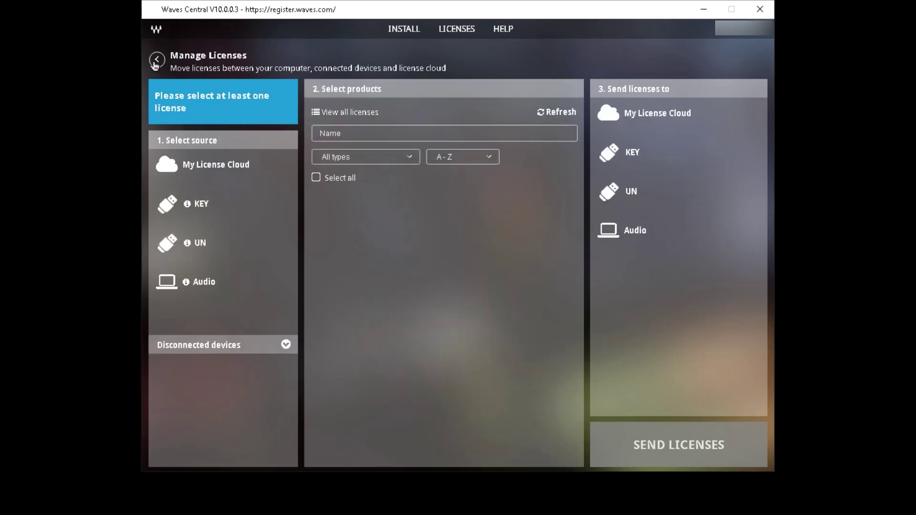
left_click(157, 61)
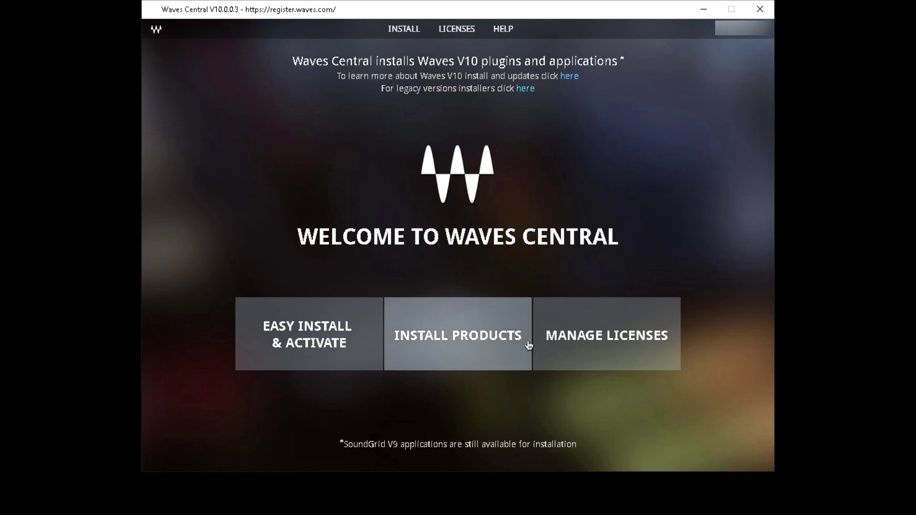
left_click(545, 334)
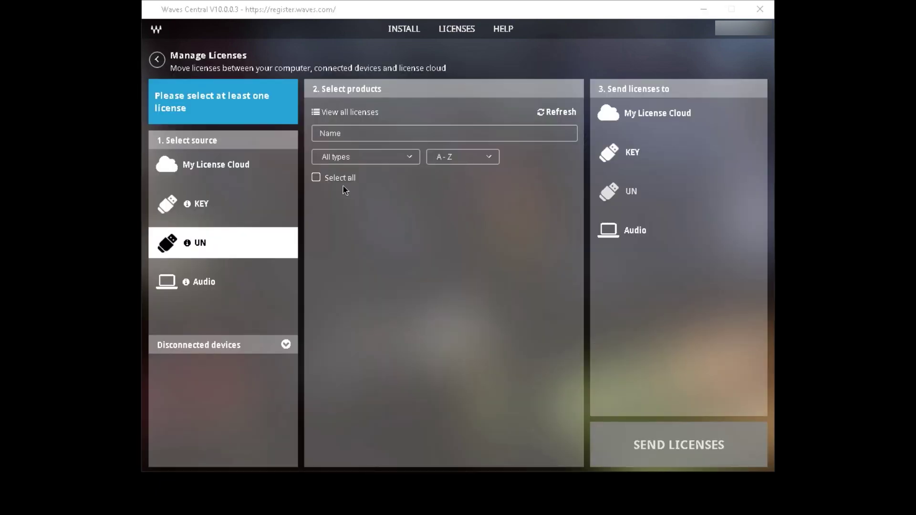
- Show the KEY device's licenses, scroll them, then filter by name '9' and clear the filter
left_click(212, 203)
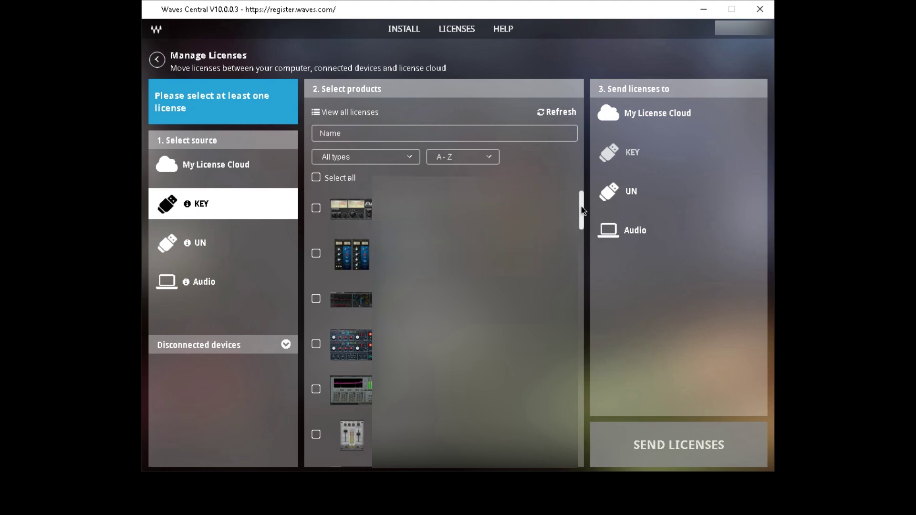
left_click_drag(580, 204, 586, 180)
left_click(339, 130)
type("9")
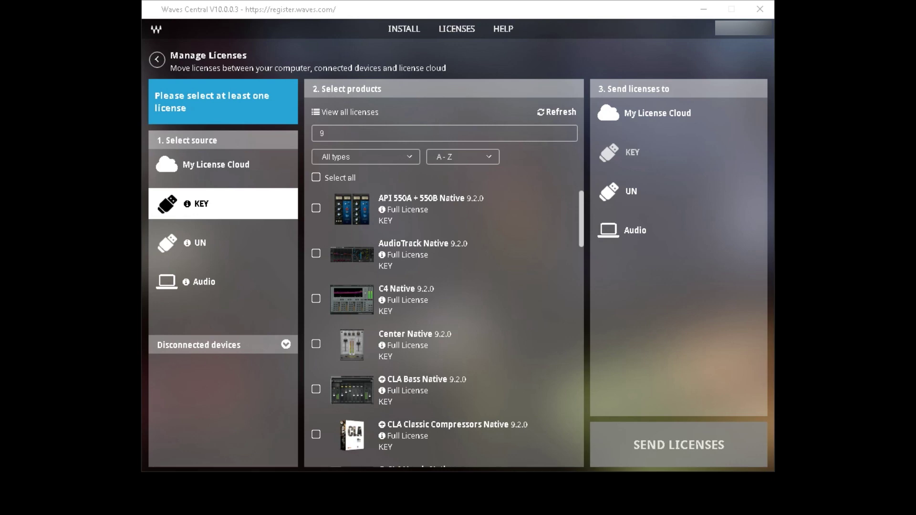
key("BackSpace")
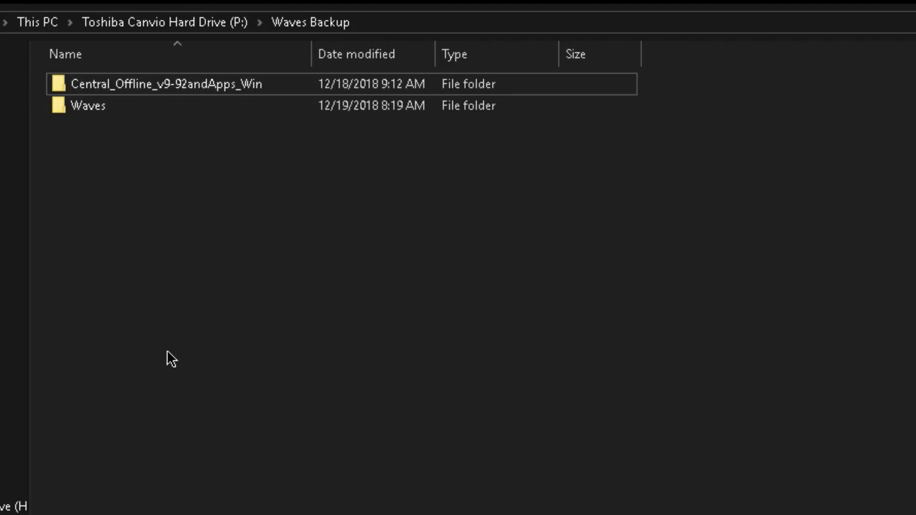
- Drill into Central_Offline_v9-92andApps_Win\Waves - 24.5.18\Installers\V9\Win\Plugins
left_click(194, 86)
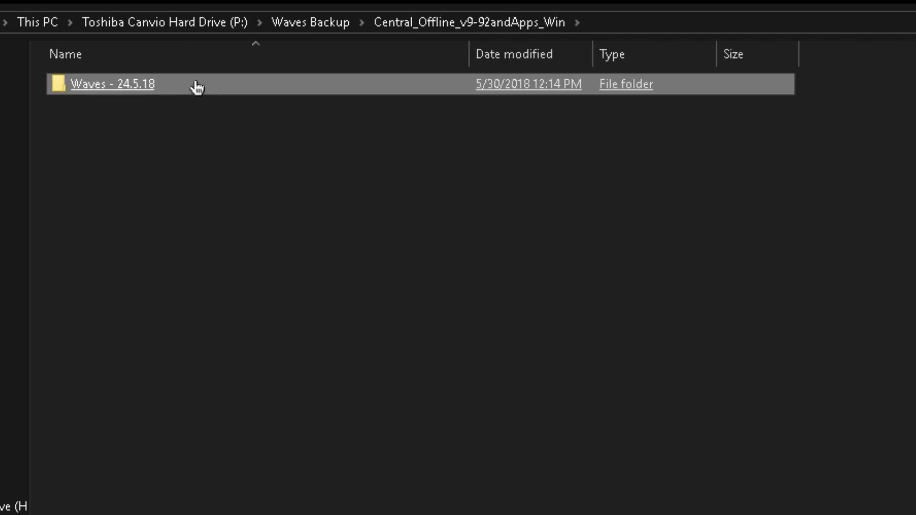
left_click(196, 87)
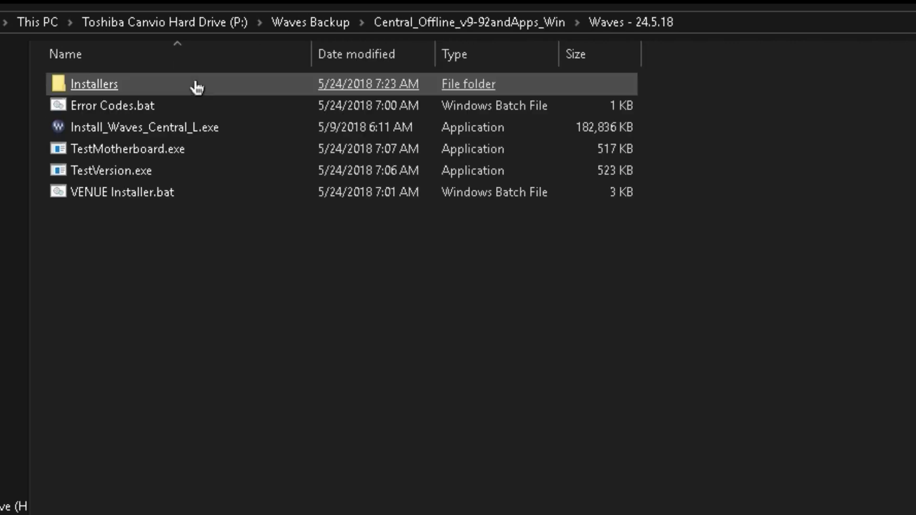
left_click(118, 86)
left_click(110, 109)
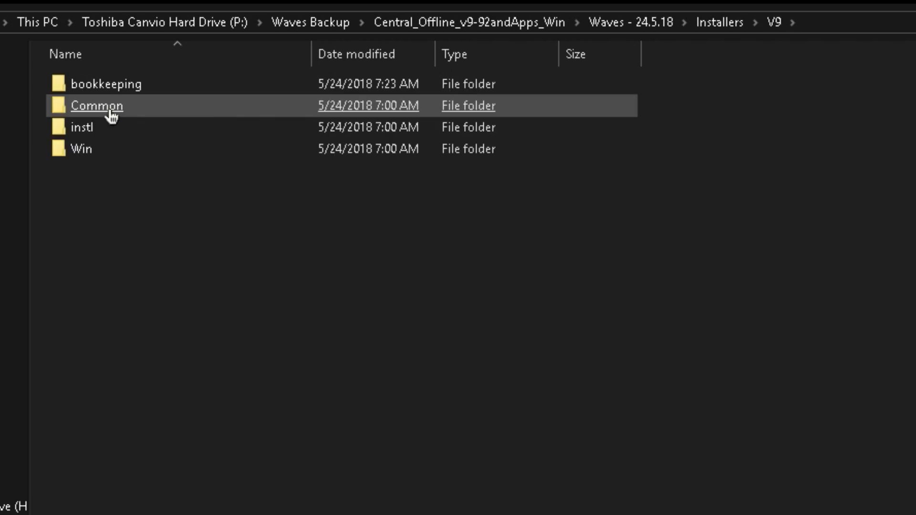
left_click(84, 149)
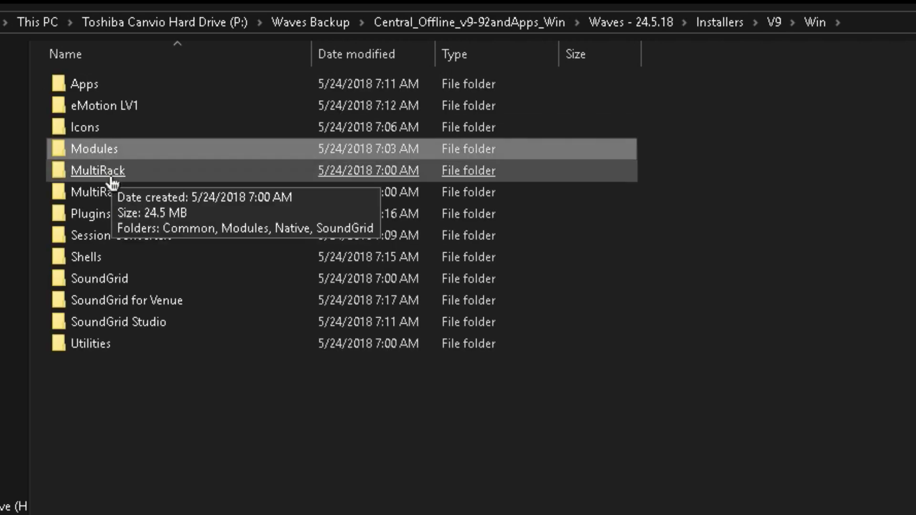
left_click(98, 213)
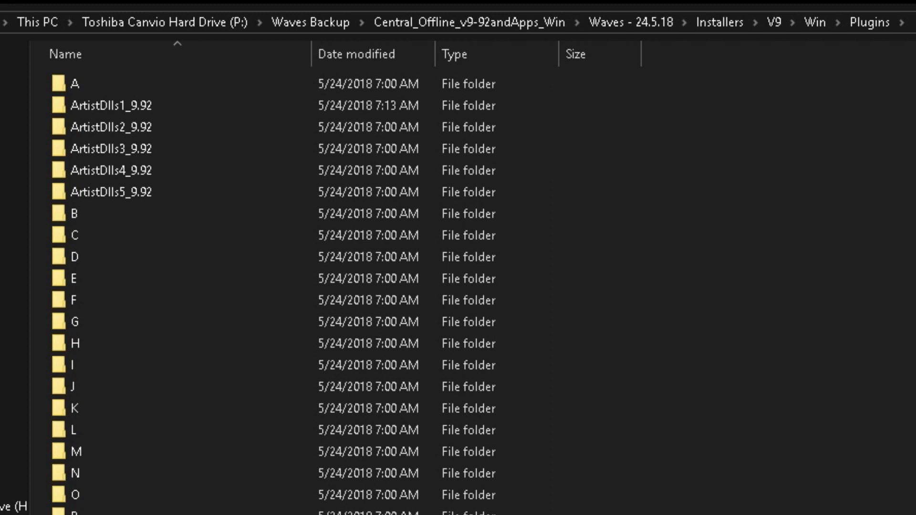
- Look inside plugin folder E, then go back and open folder K
left_click(74, 278)
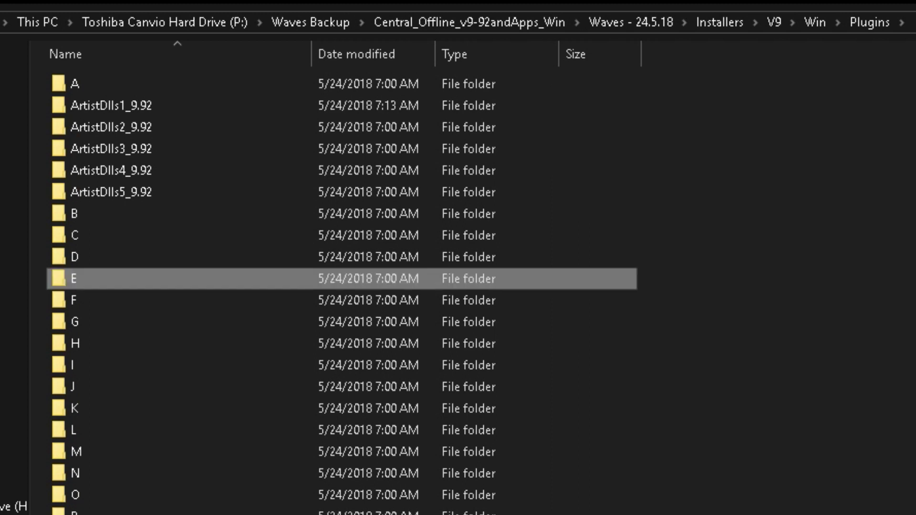
key("Return")
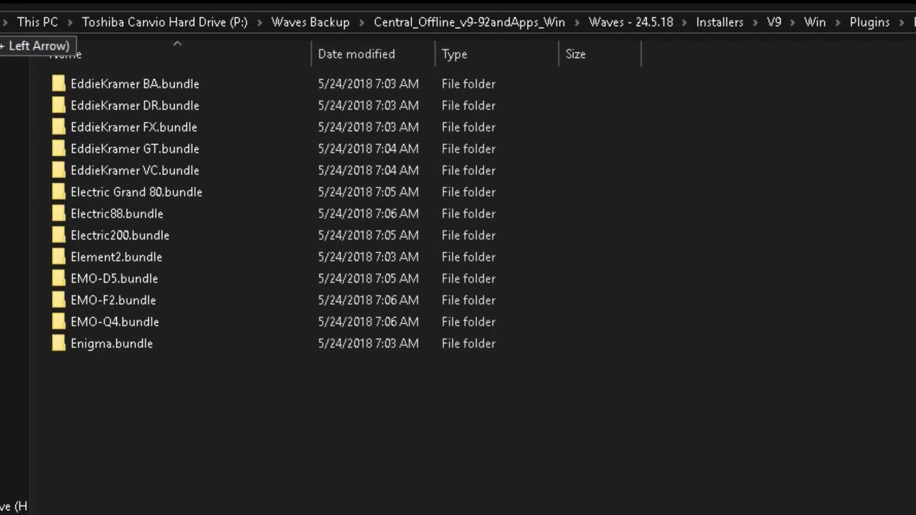
left_click(1, 22)
key("k")
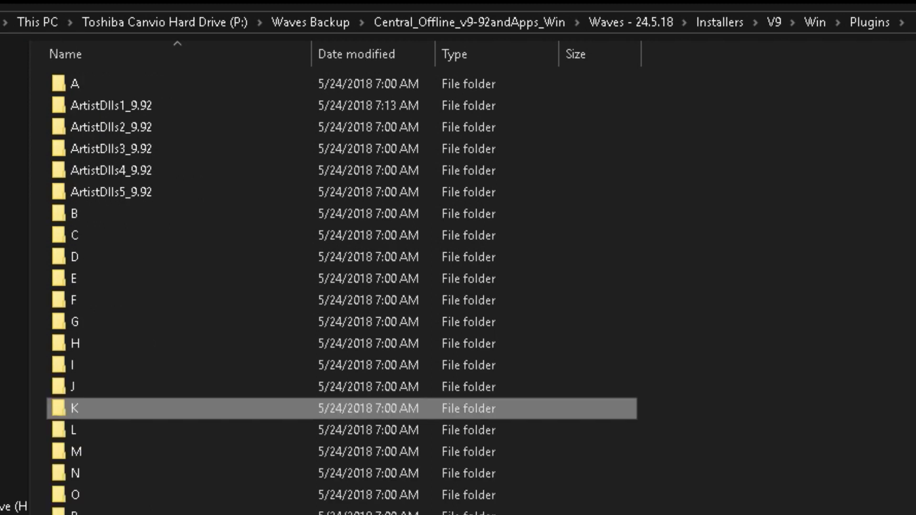
key("Return")
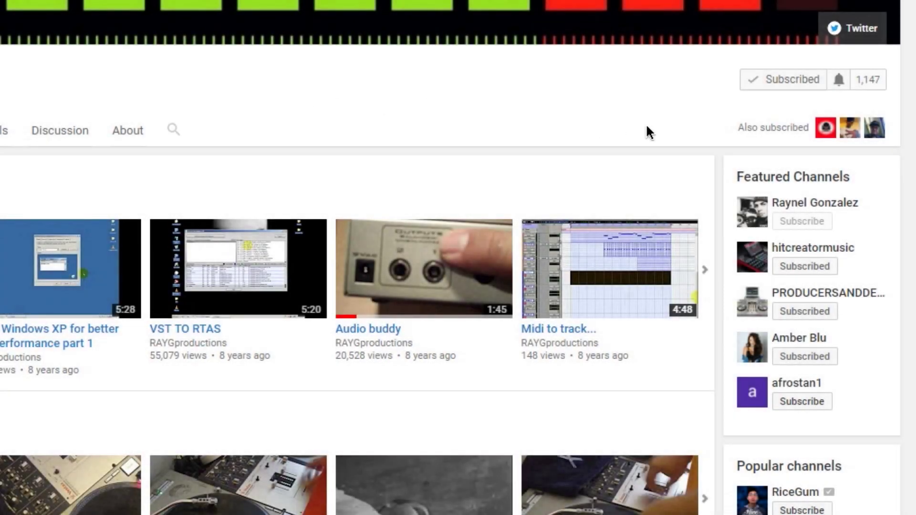
- Set the channel's bell to send all notifications and save the preference
left_click(838, 79)
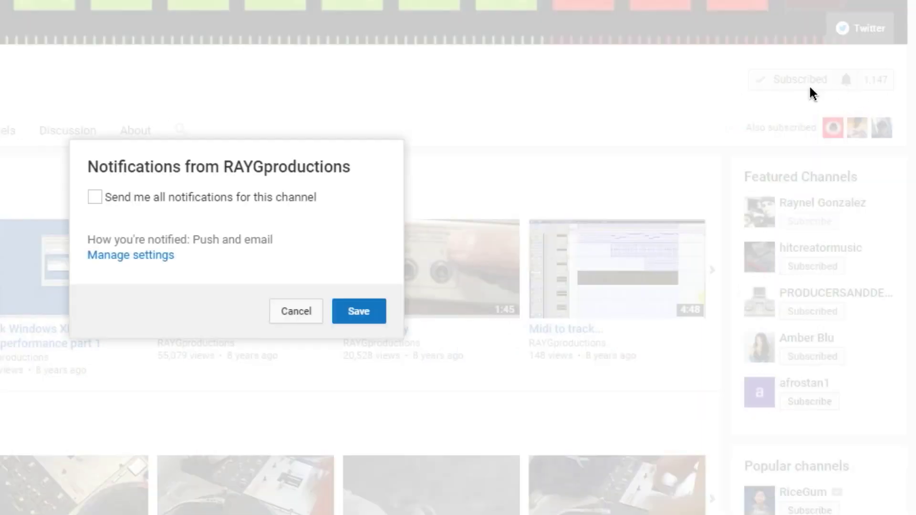
left_click(162, 202)
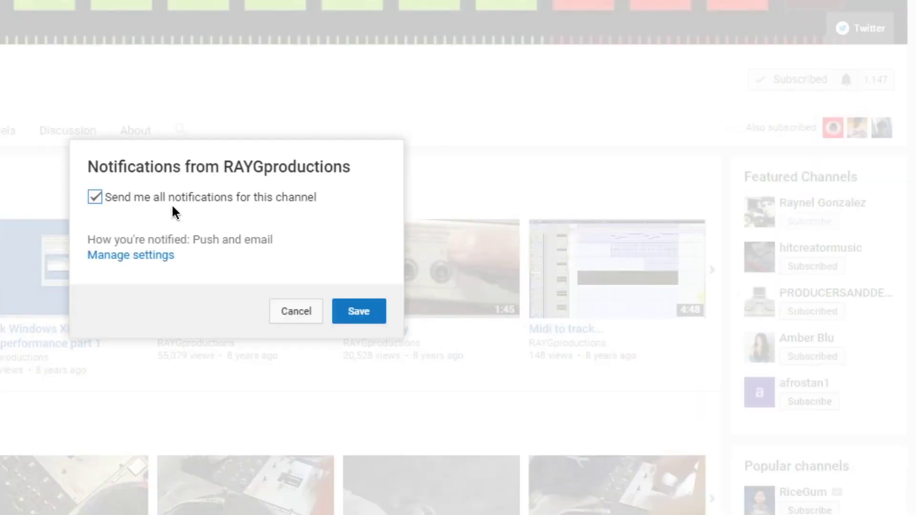
left_click(349, 312)
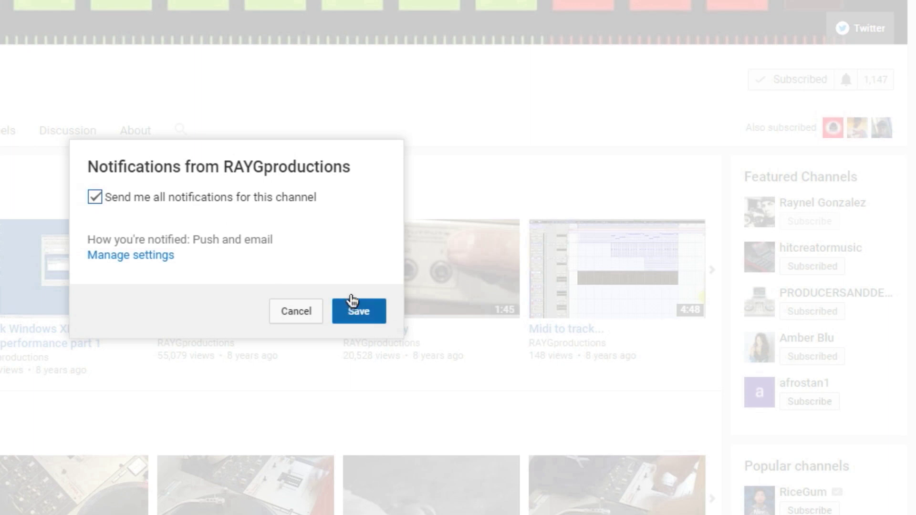